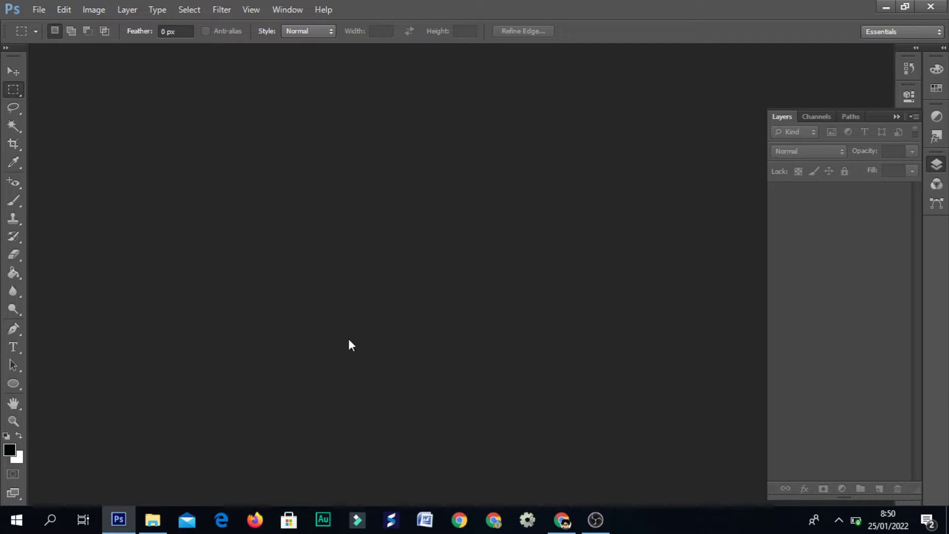
Activate the Pen Tool in Shape mode before any document is open
click(16, 334)
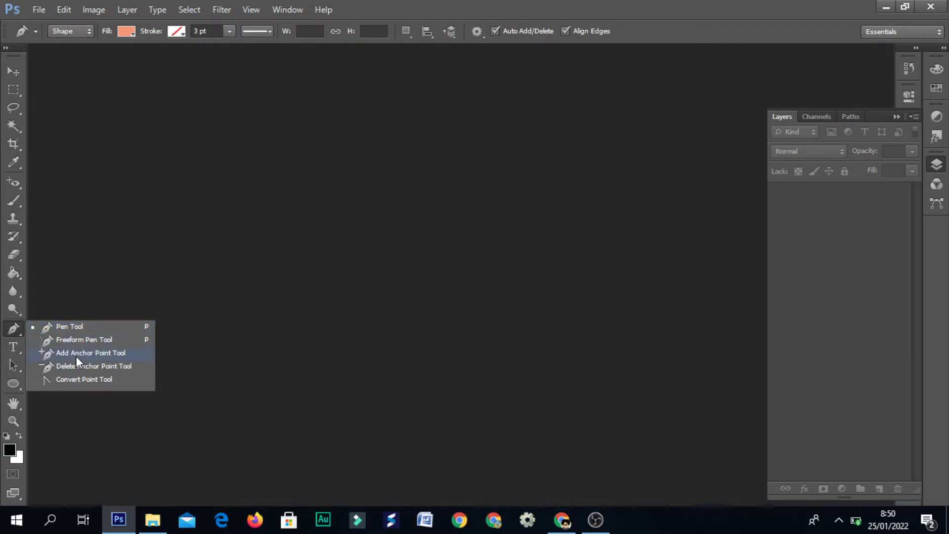
click(356, 241)
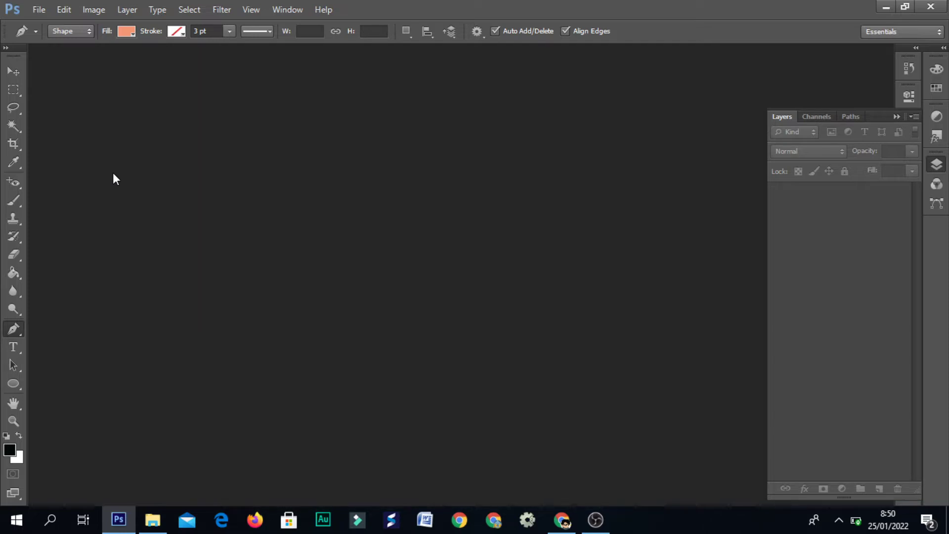
Start a new document named 'sertifikat' with the International Paper preset at A4 size
click(39, 11)
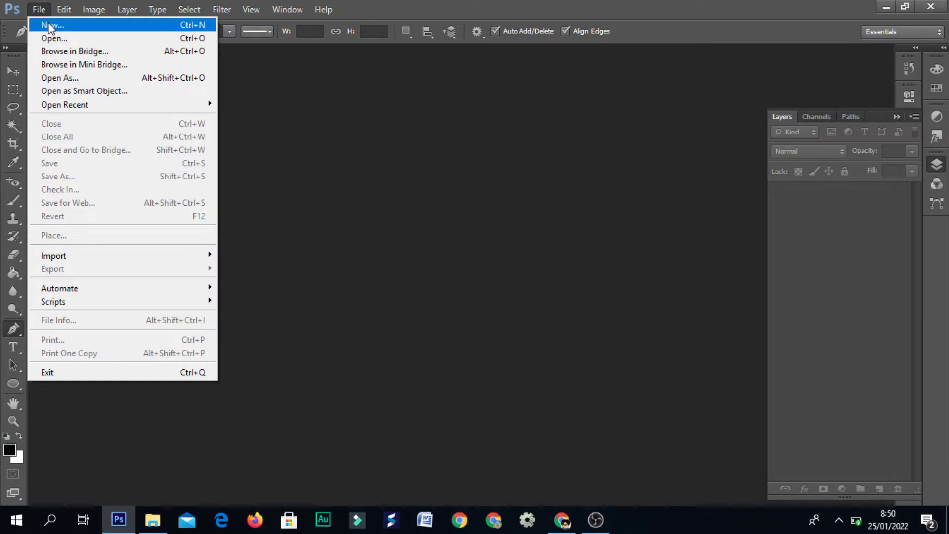
click(49, 25)
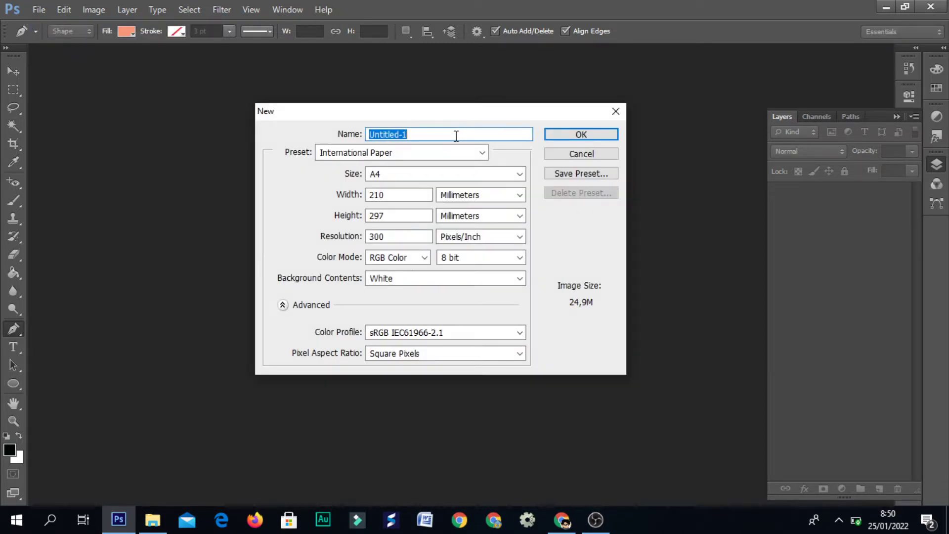
key(BackSpace)
text(erti)
text(fikat)
click(451, 155)
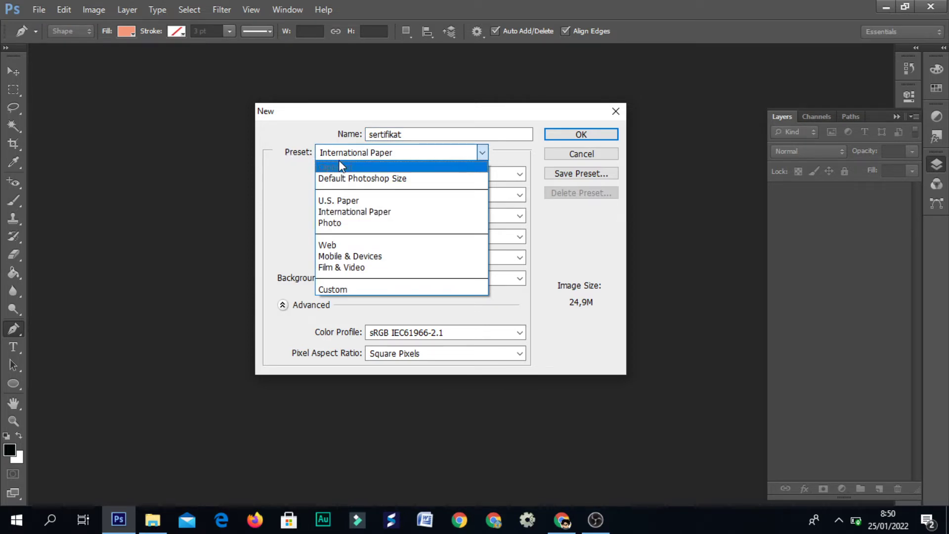
click(369, 214)
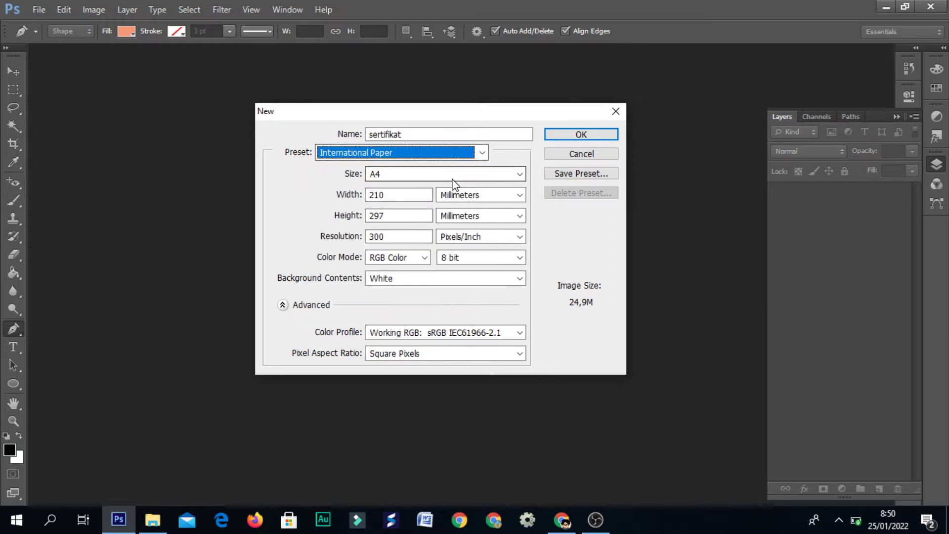
click(521, 174)
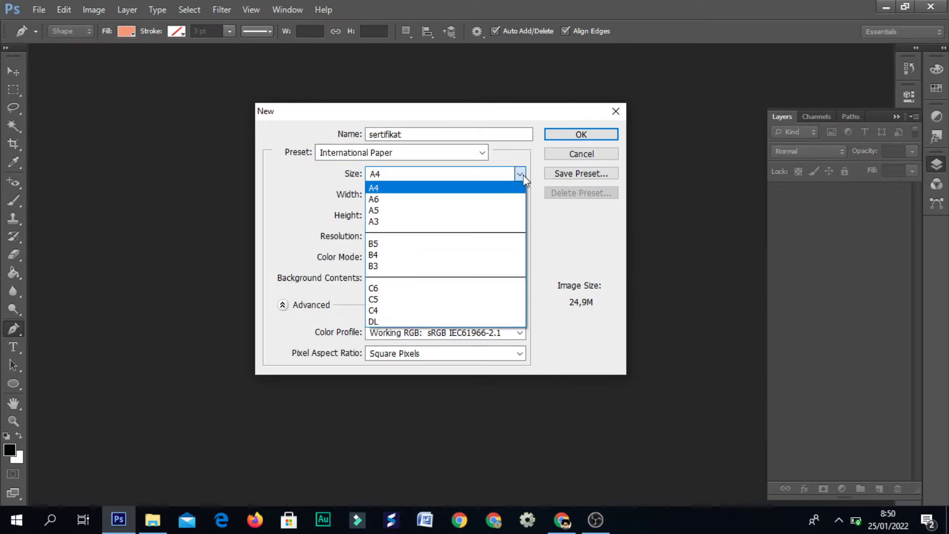
click(452, 188)
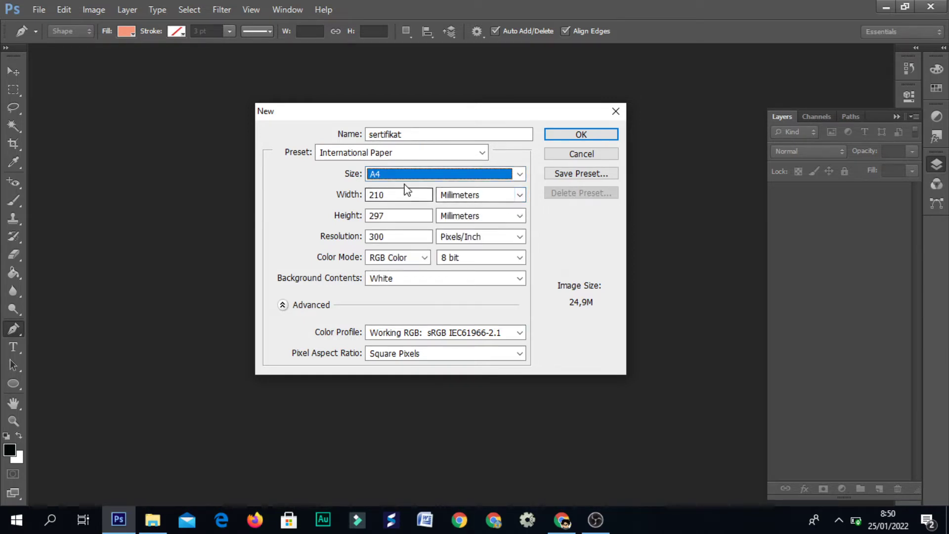
Use centimetre units and 300 pixels/inch resolution, then create the document
click(520, 196)
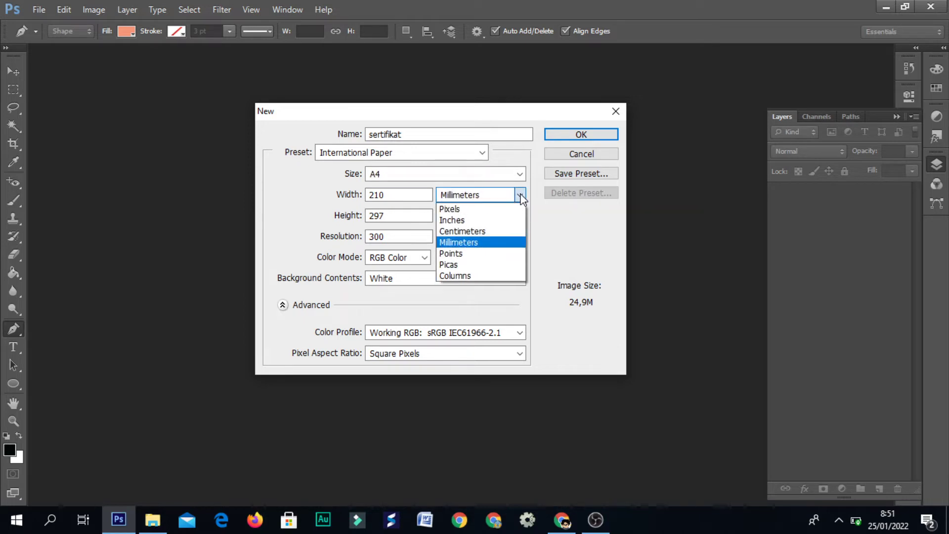
click(486, 232)
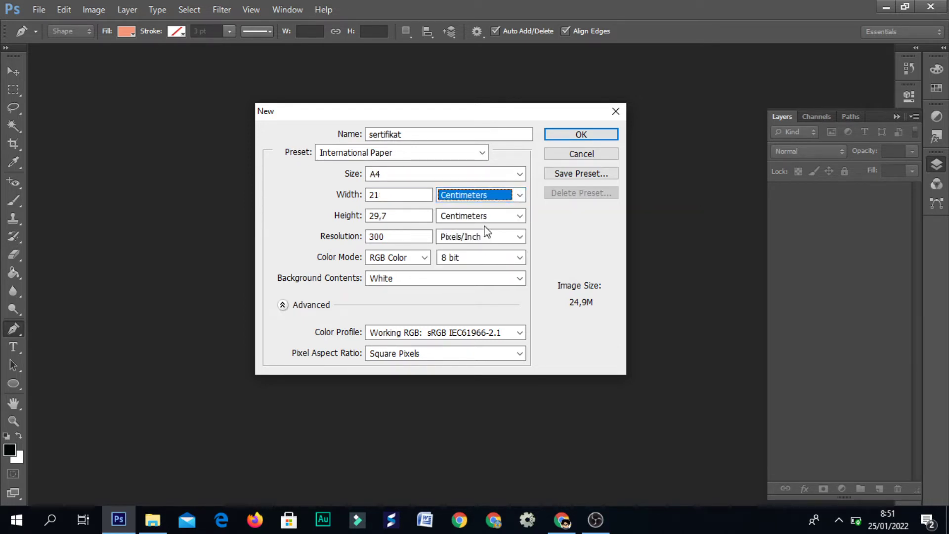
click(382, 196)
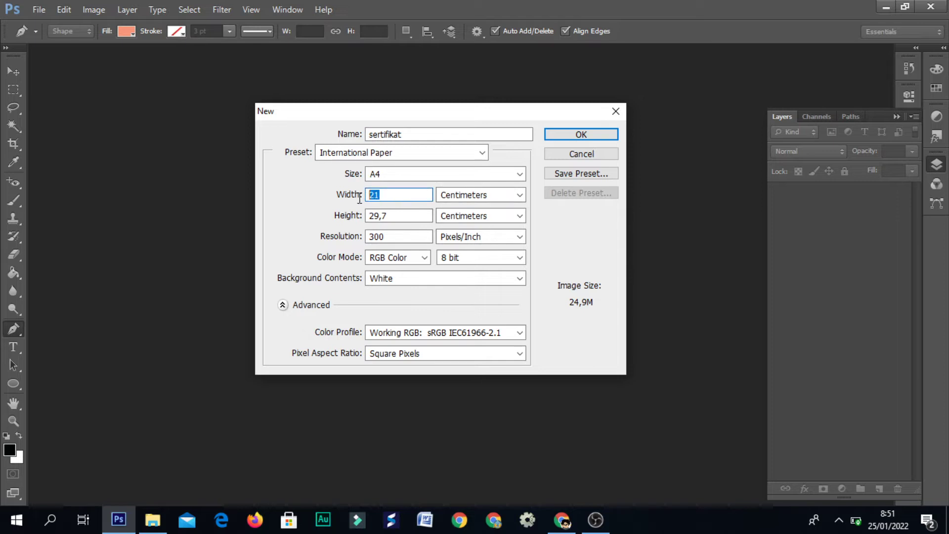
click(388, 215)
mouse_move(393, 215)
mouse_down()
mouse_move(363, 218)
mouse_move(369, 239)
mouse_up()
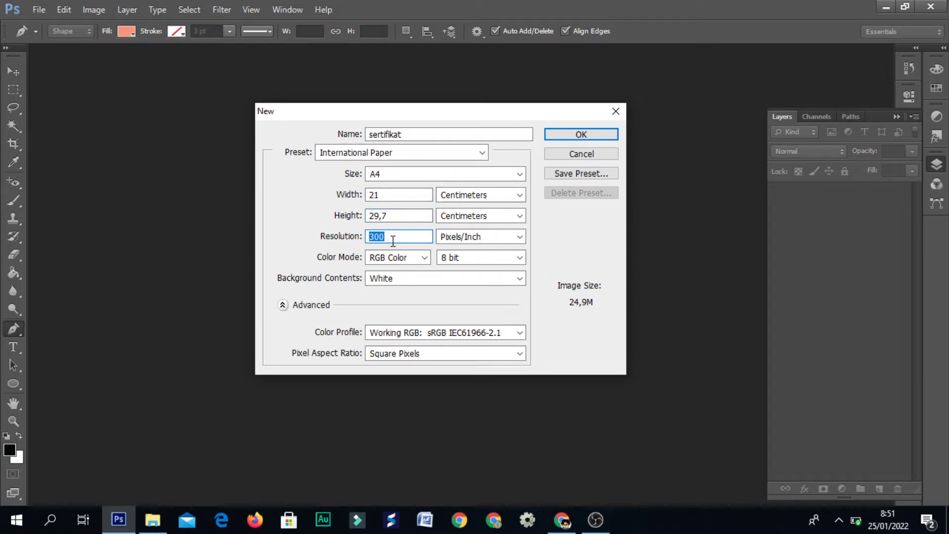
text(72)
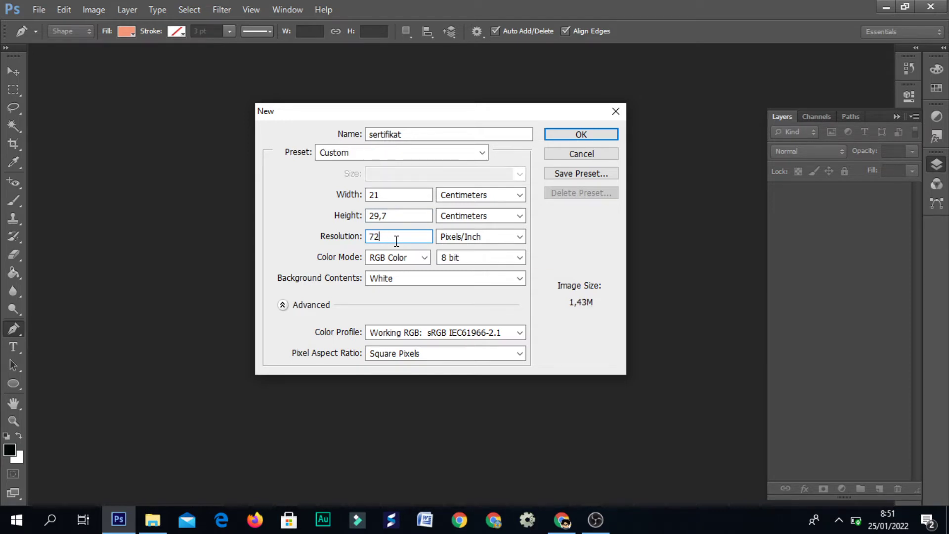
key(BackSpace)
key(BackSpace)
text(3)
text(00)
click(584, 140)
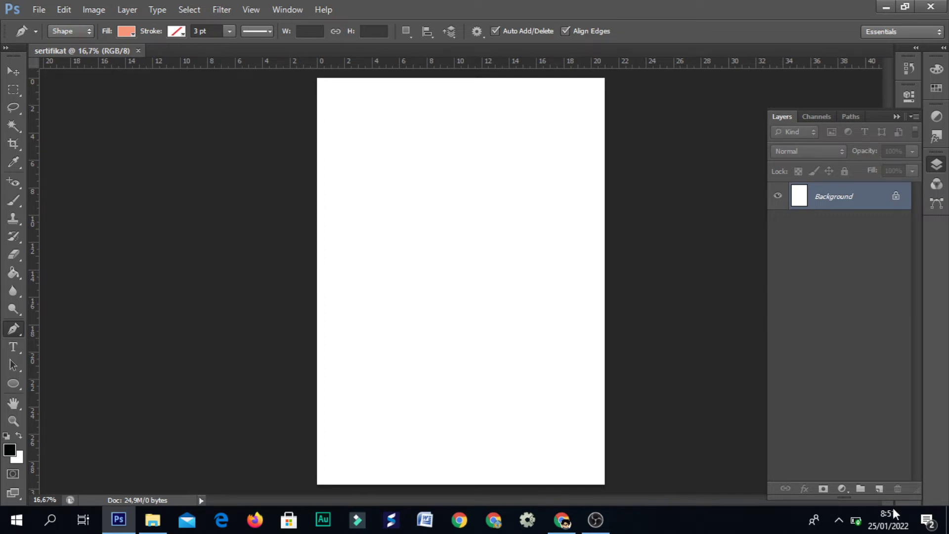
Add a new empty layer above the Background and name it '1'
click(880, 488)
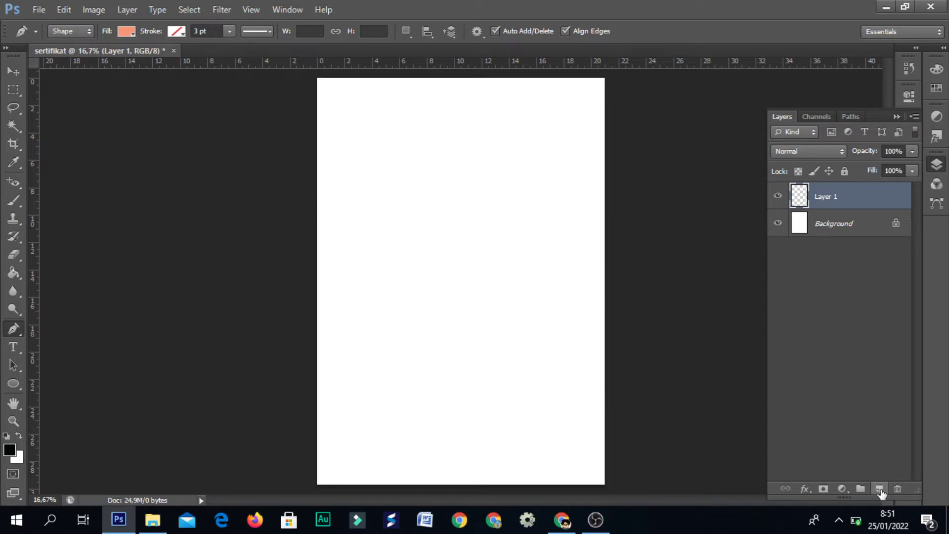
double_click(832, 197)
text(1)
click(877, 200)
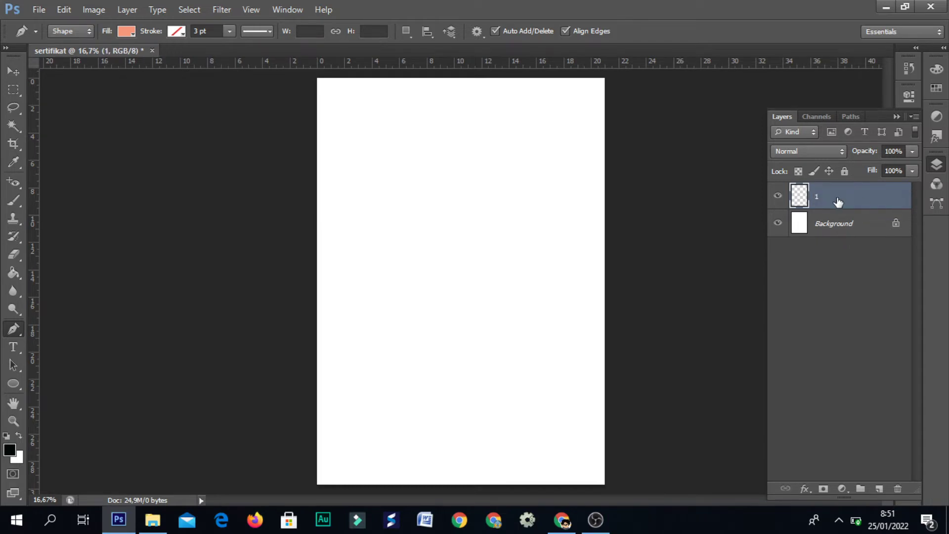
Open and close layer 1's Layer Style dialog twice without changes
double_click(838, 202)
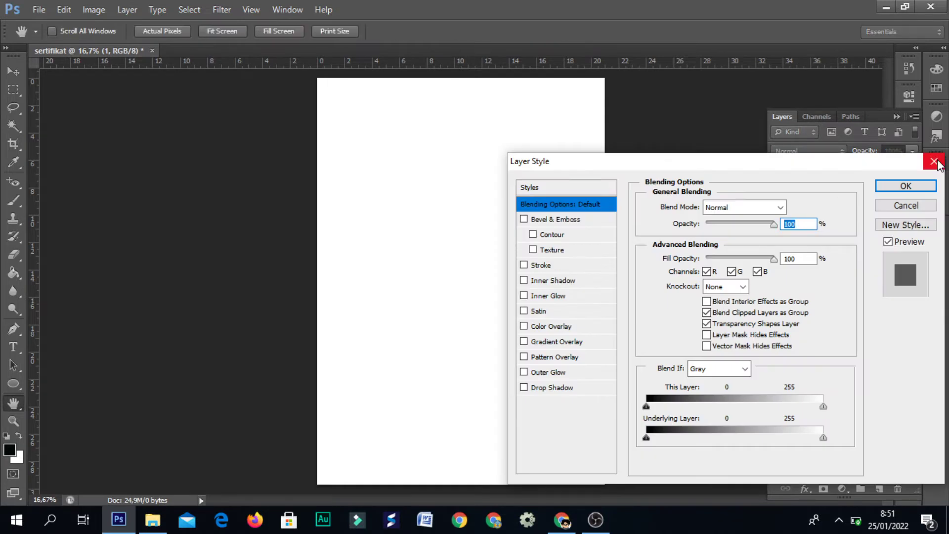
click(935, 163)
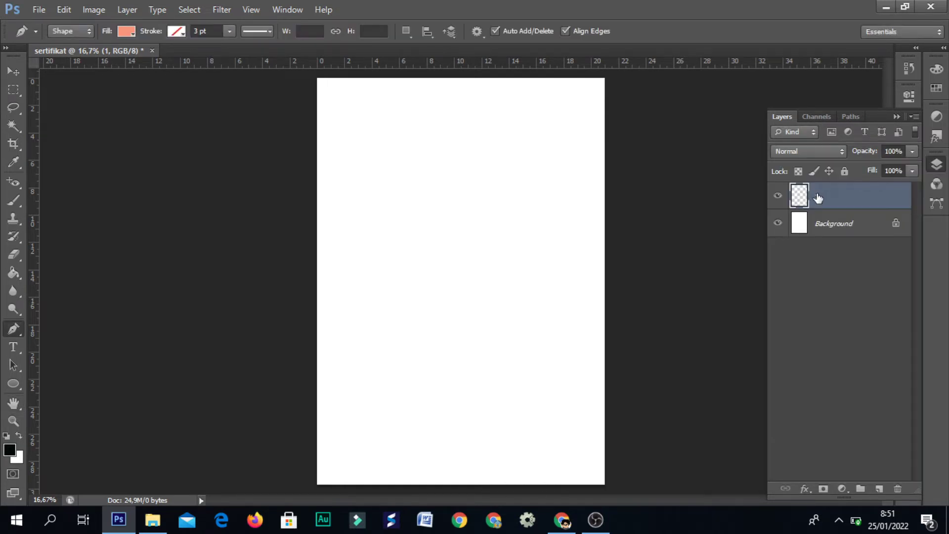
double_click(818, 198)
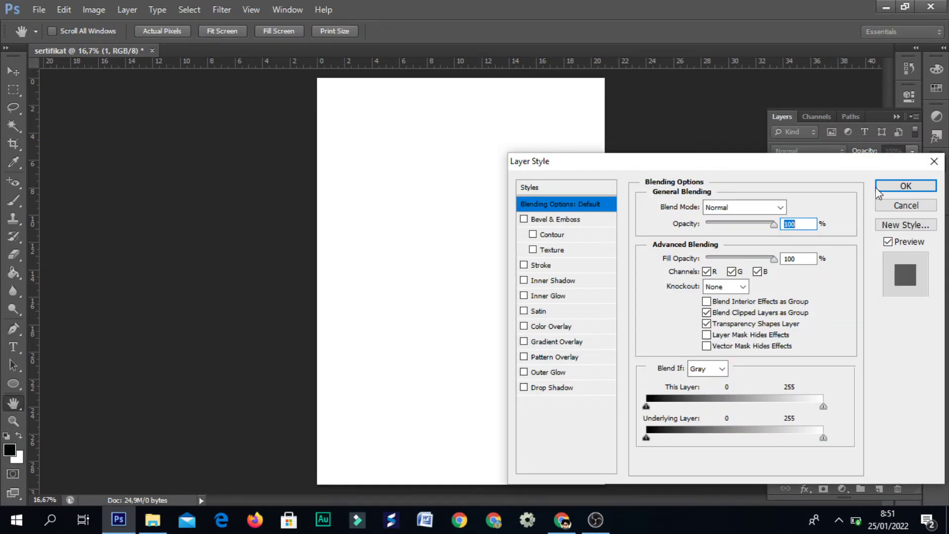
click(934, 161)
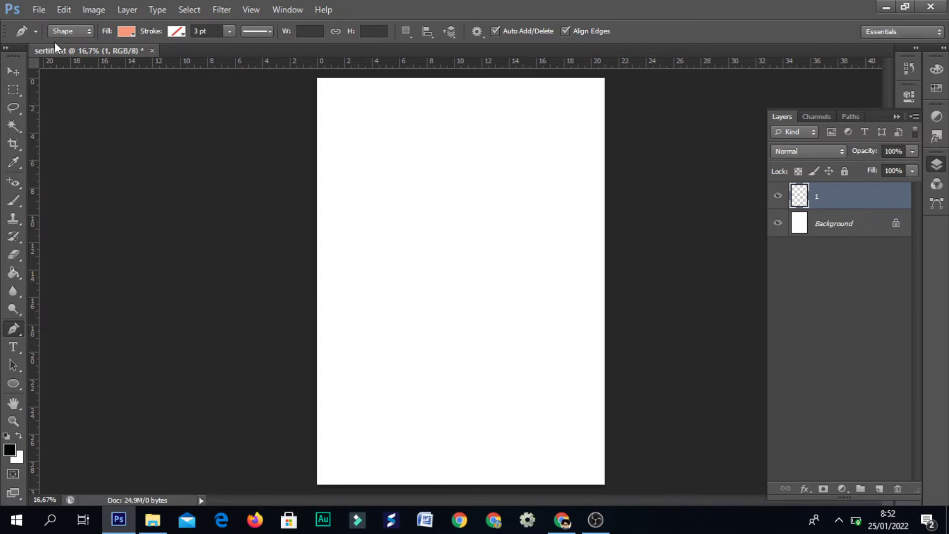
Rotate the canvas 90° clockwise via Image Rotation to make it landscape
click(98, 11)
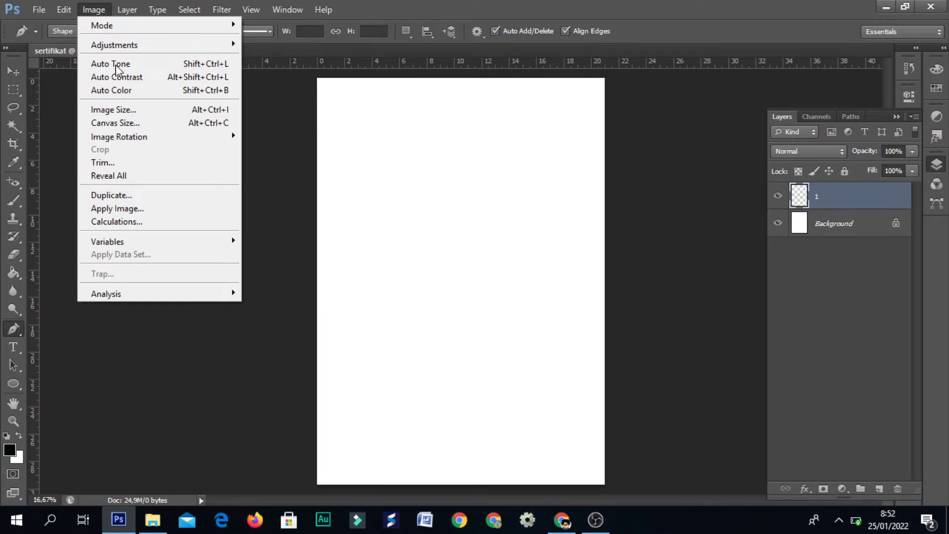
mouse_move(118, 136)
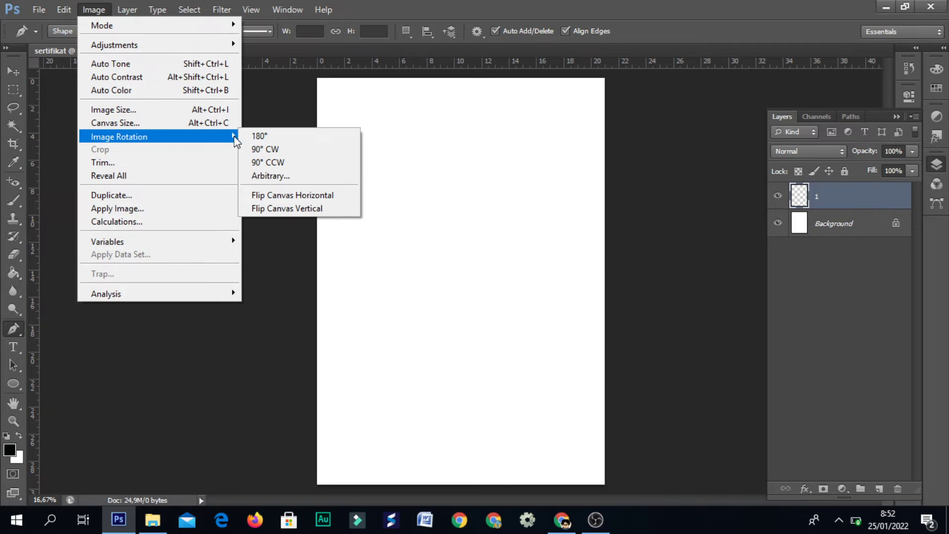
click(280, 149)
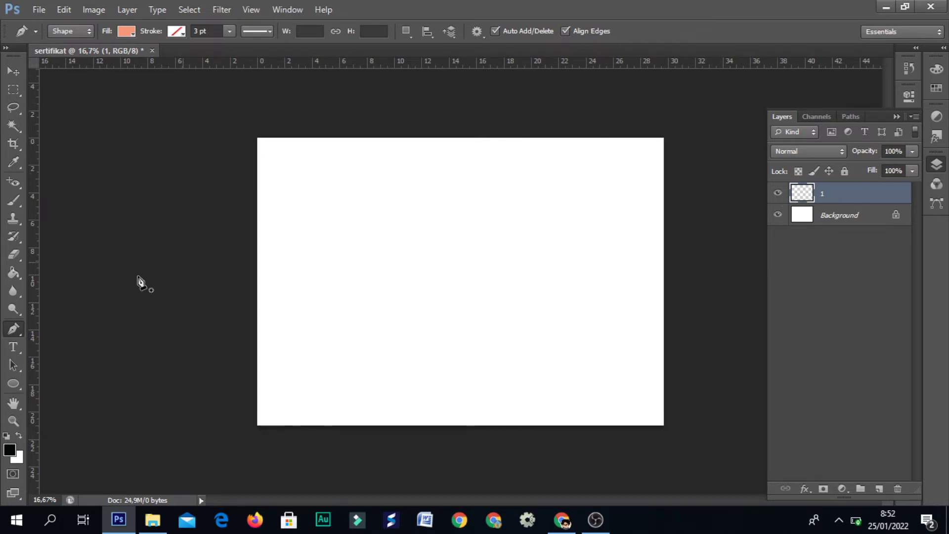
Draw a closed triangle shape with the Pen over the page's top-right corner
right_click(11, 333)
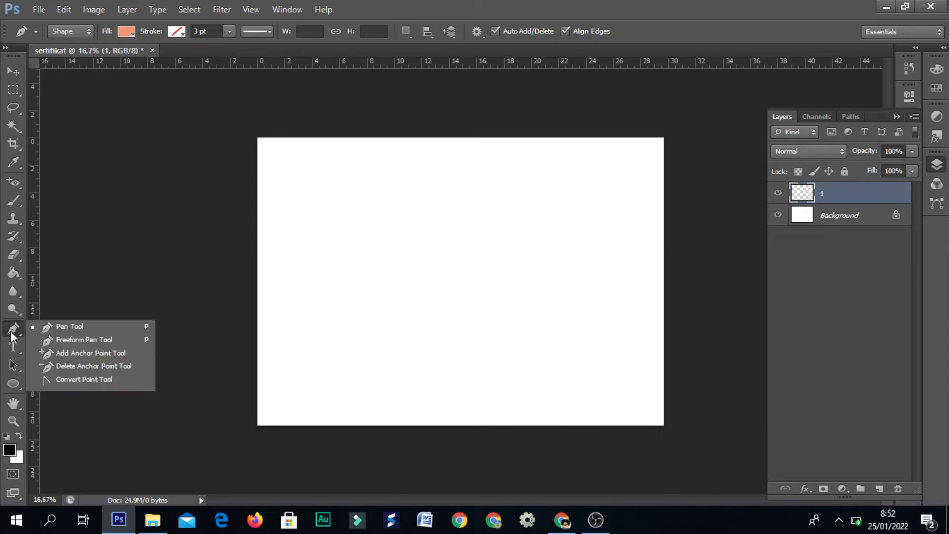
click(63, 331)
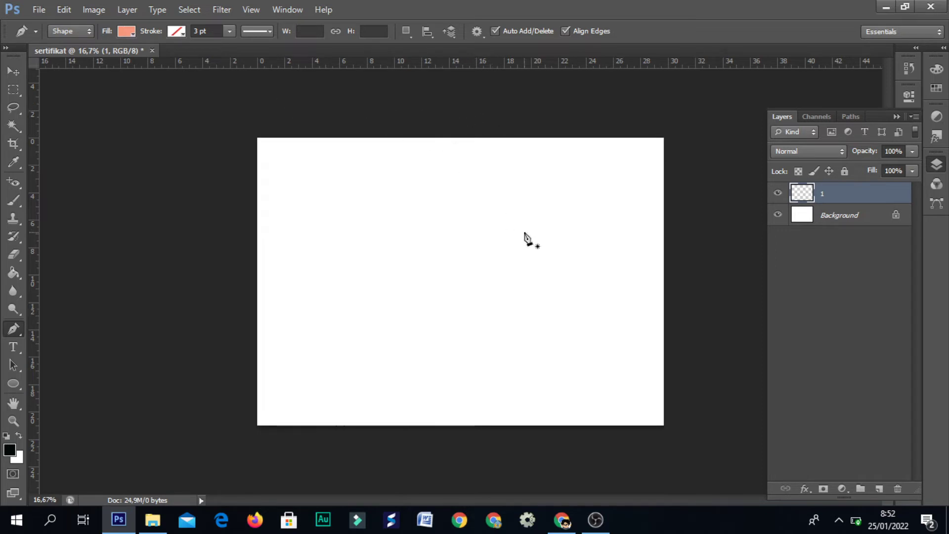
click(464, 111)
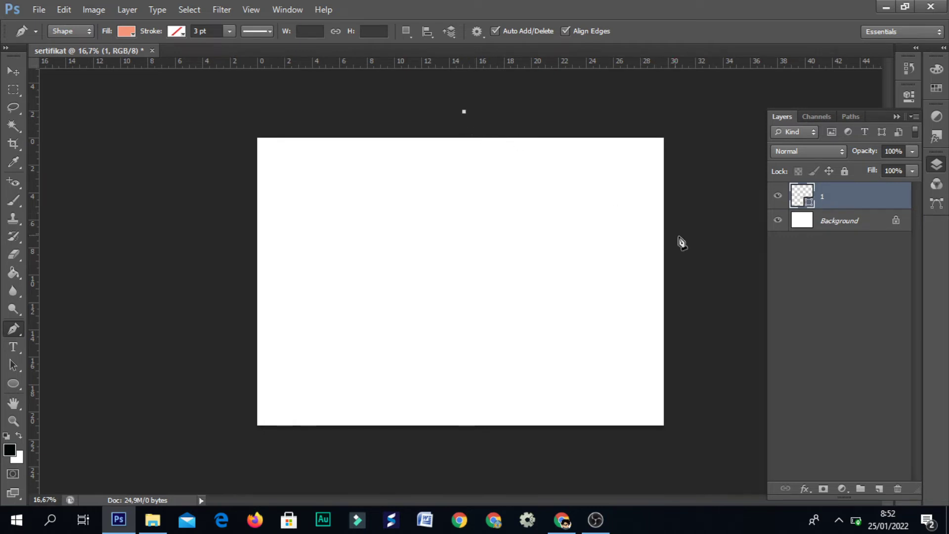
click(714, 266)
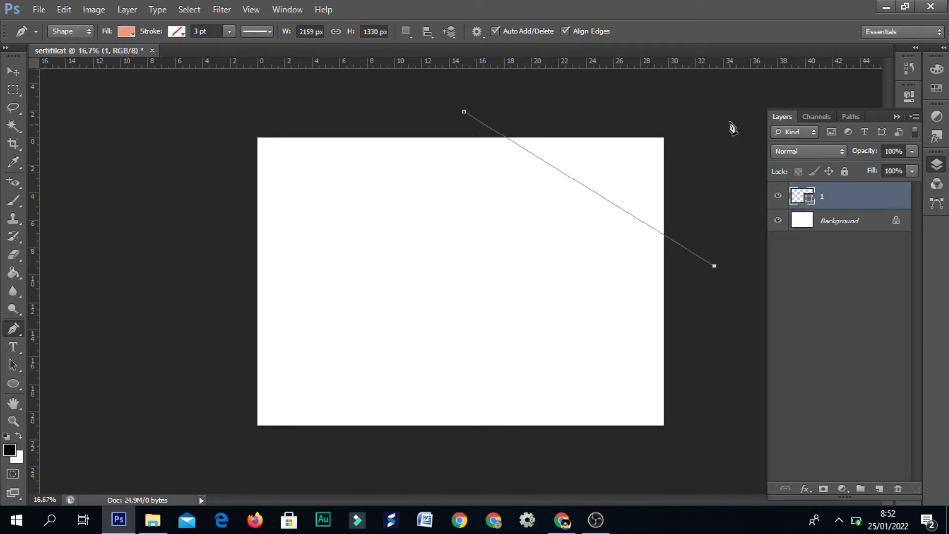
click(720, 93)
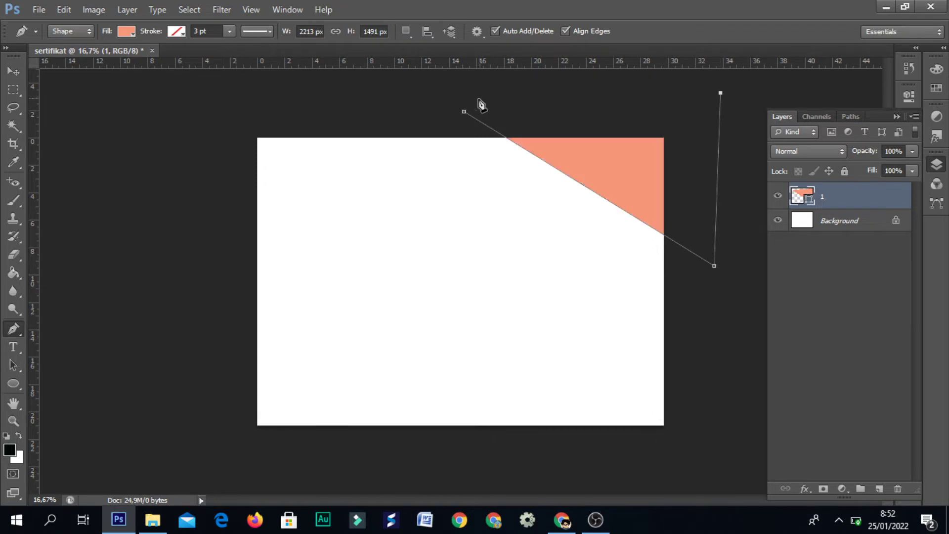
click(464, 111)
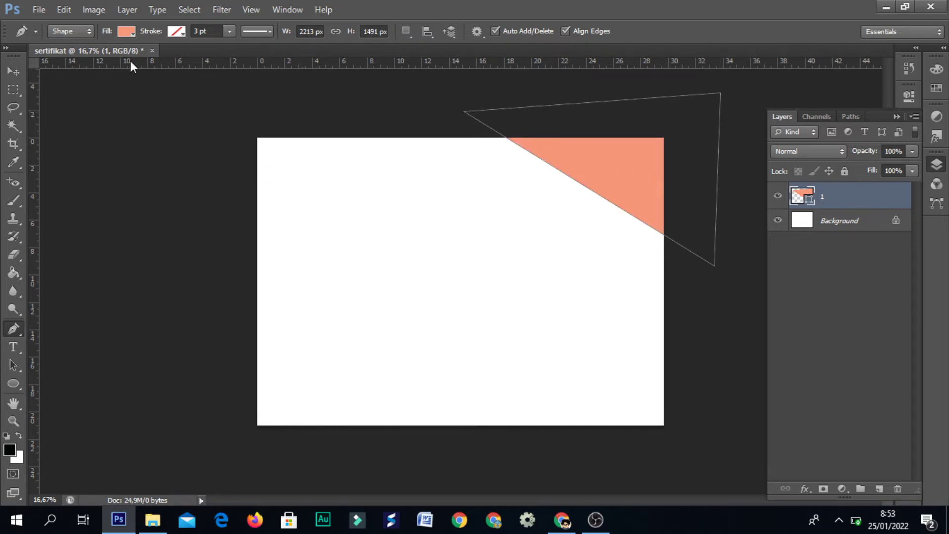
Set the triangle's fill to bright green after trying cyan, blue and green swatches
click(132, 31)
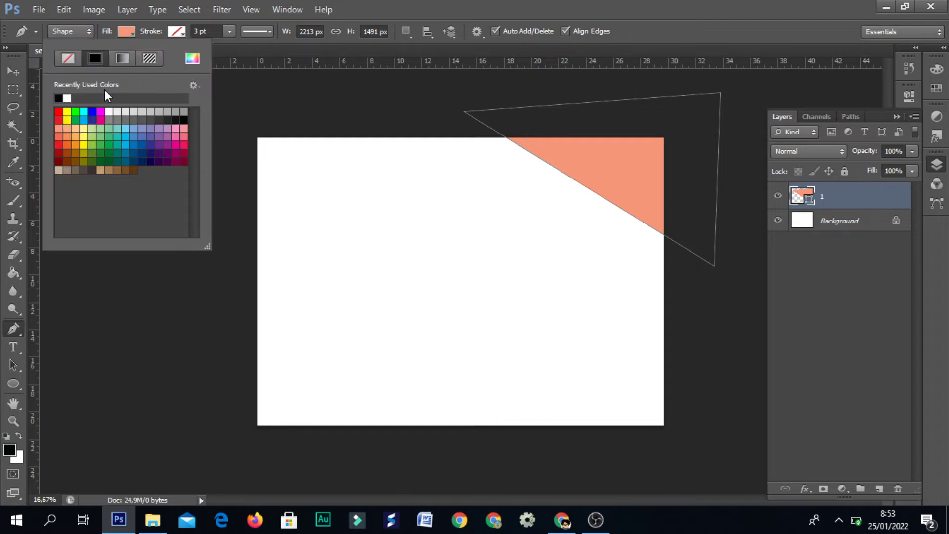
click(84, 112)
click(92, 120)
click(101, 145)
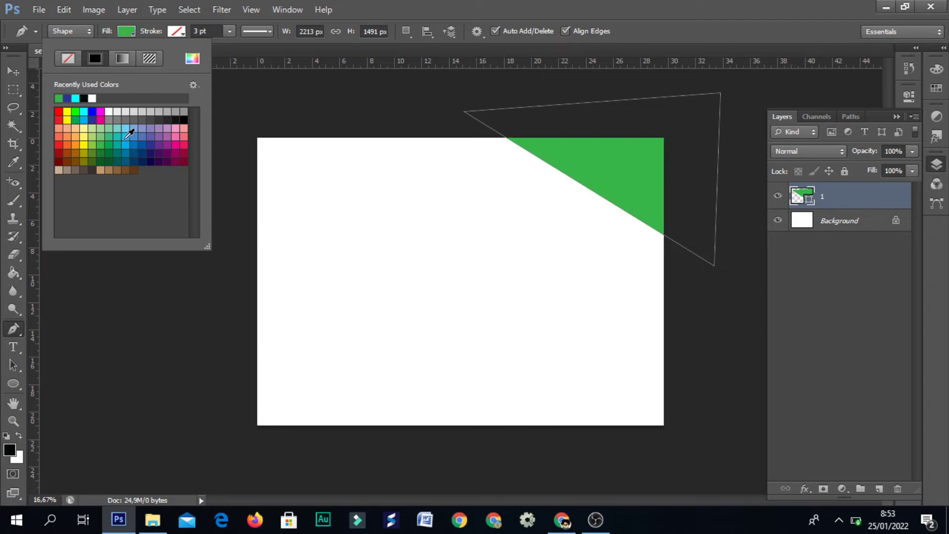
click(129, 136)
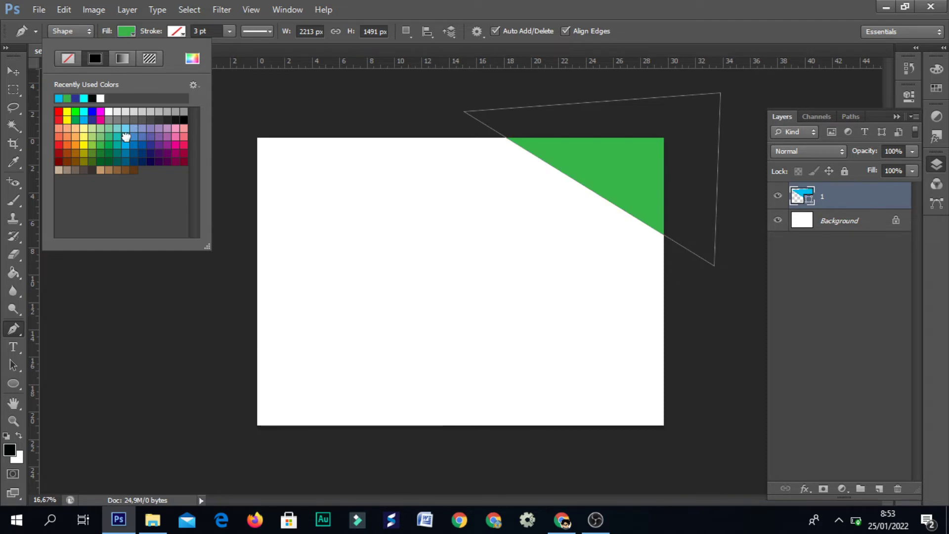
click(75, 112)
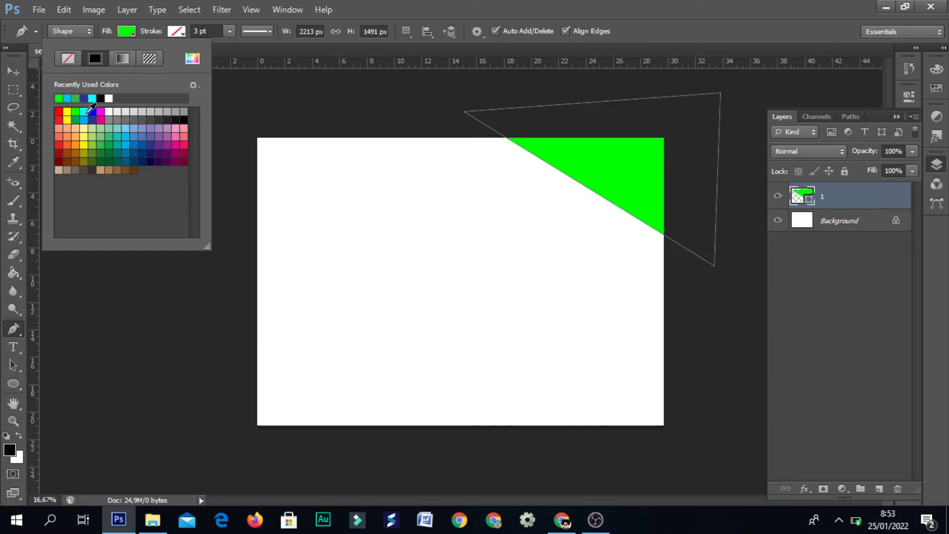
click(83, 112)
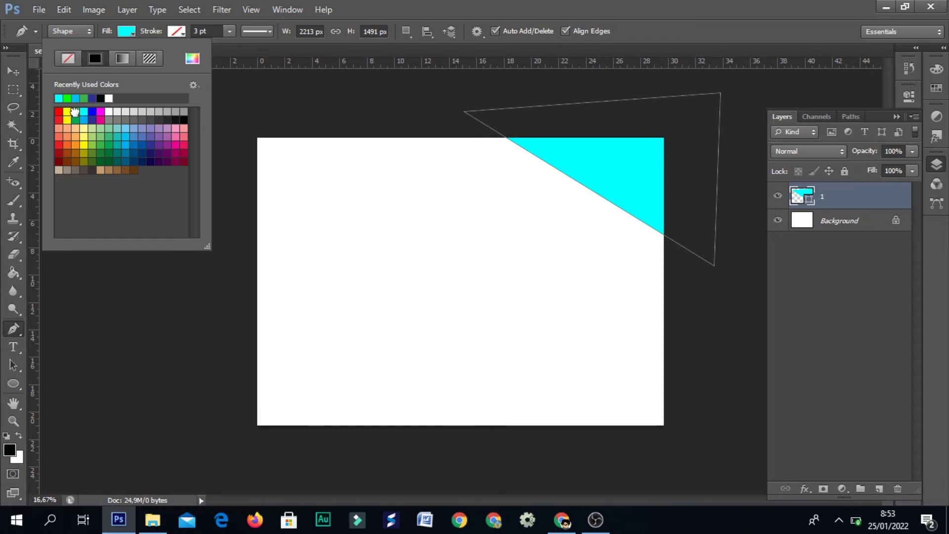
click(76, 112)
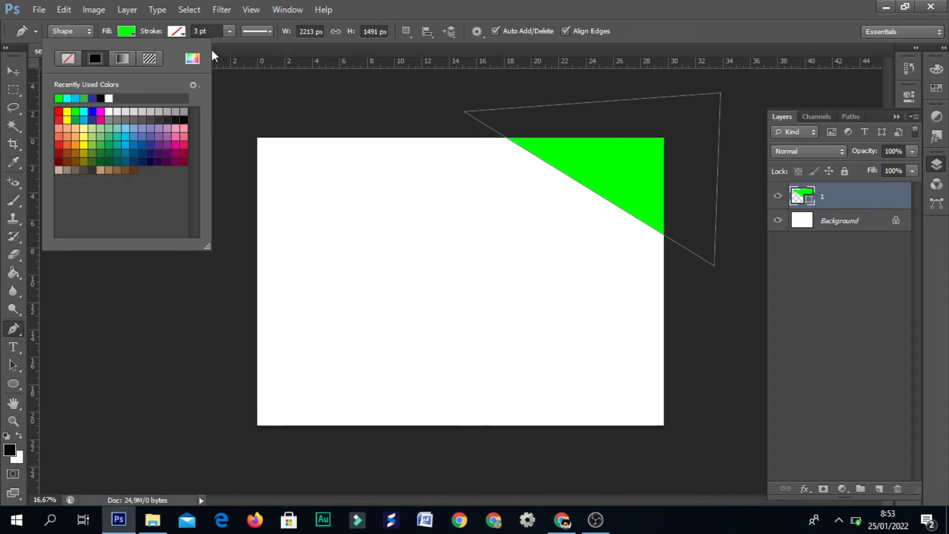
click(234, 92)
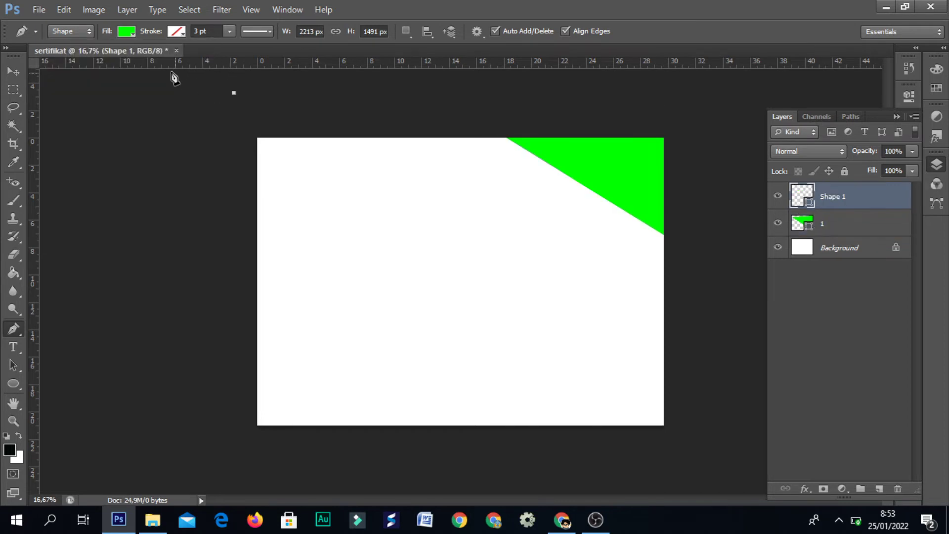
With the Add Anchor Point Tool, add an anchor on the green triangle's diagonal edge
click(15, 73)
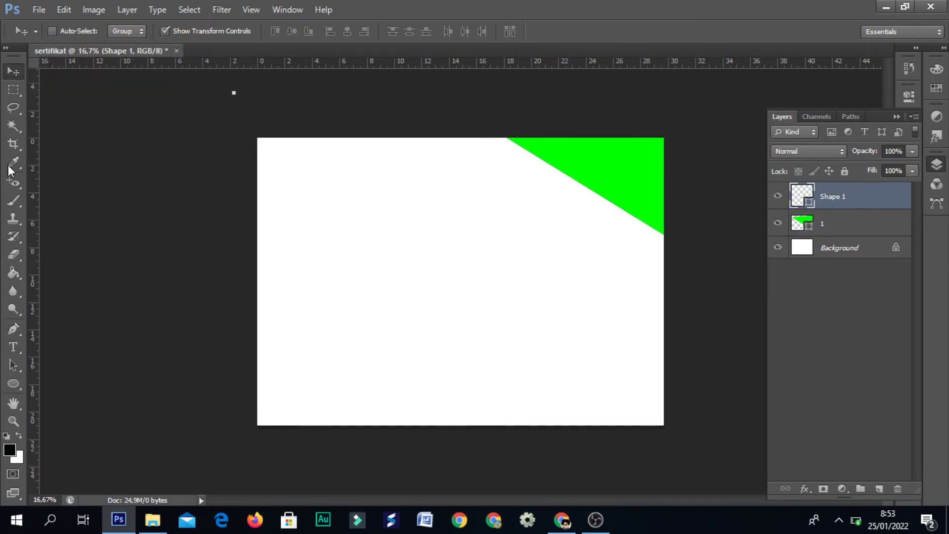
click(18, 334)
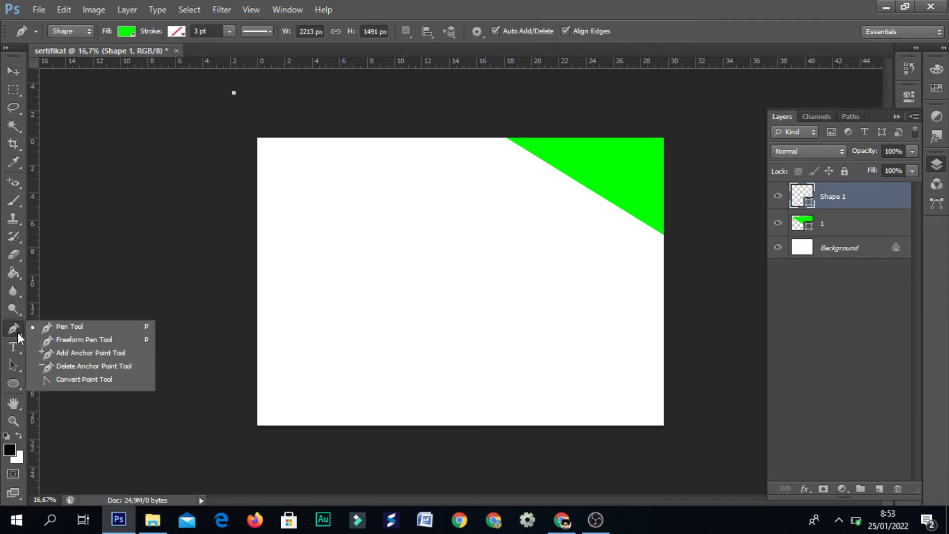
click(88, 354)
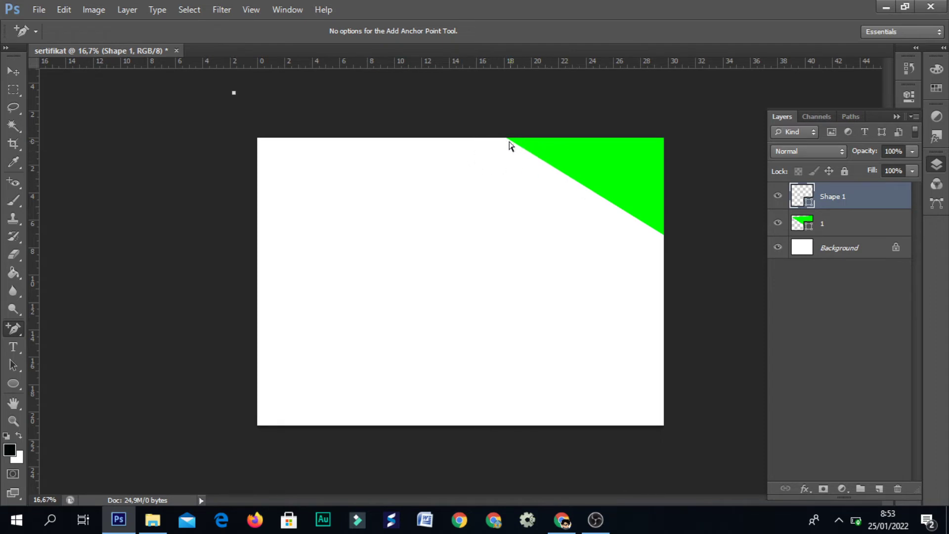
right_click(16, 330)
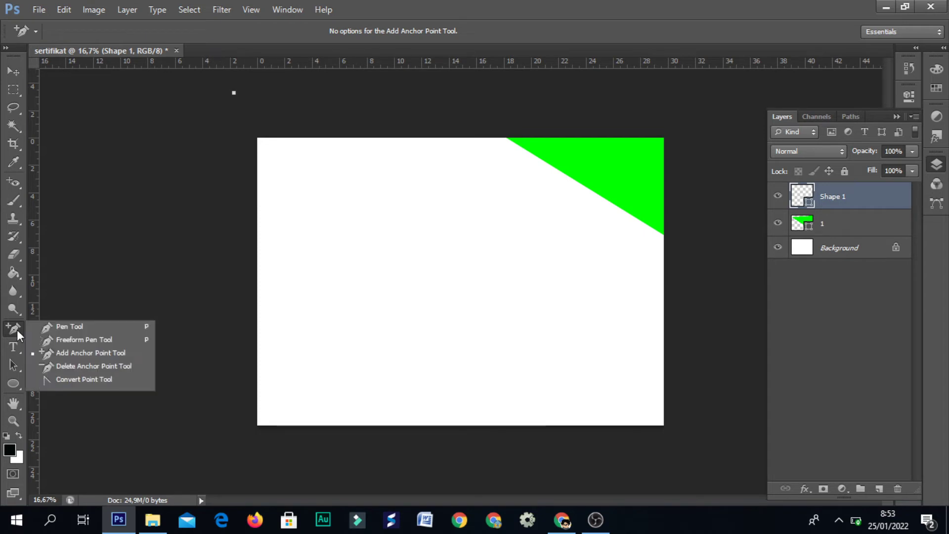
click(78, 353)
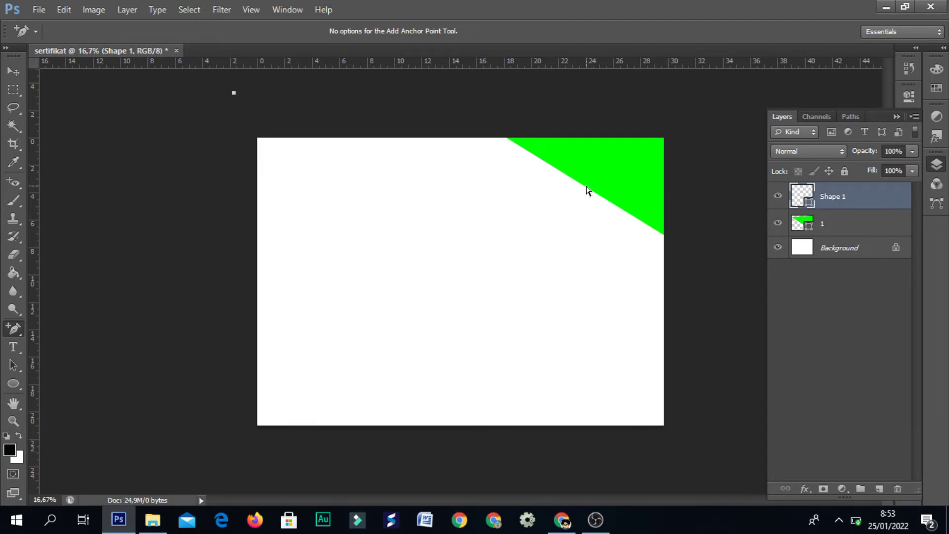
click(588, 191)
click(586, 188)
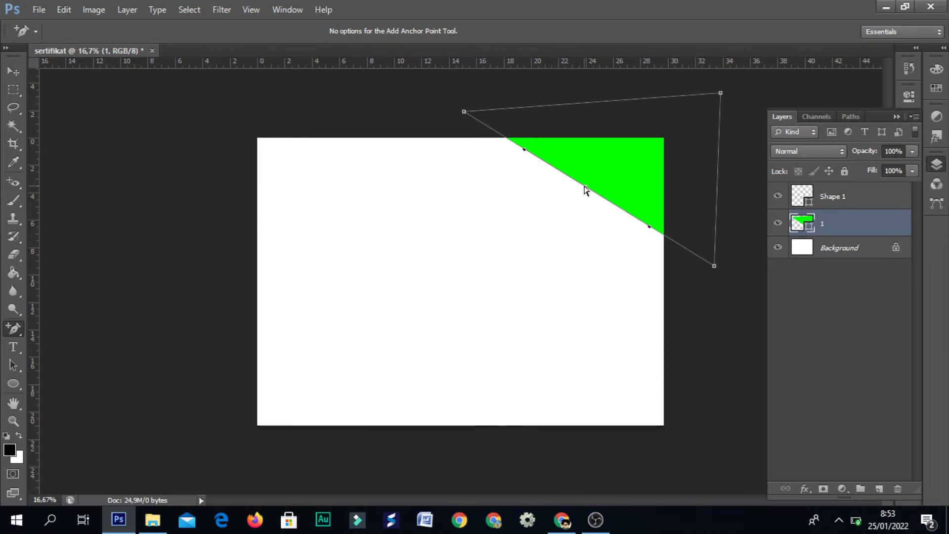
Drag the new anchor up-right to bend the green diagonal edge into a curve
click(585, 187)
drag(585, 188, 605, 171)
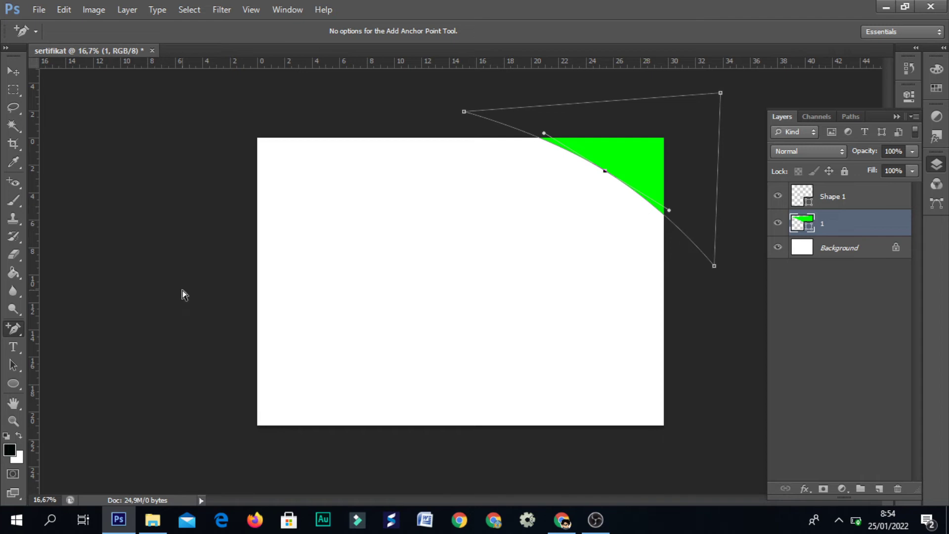
right_click(16, 328)
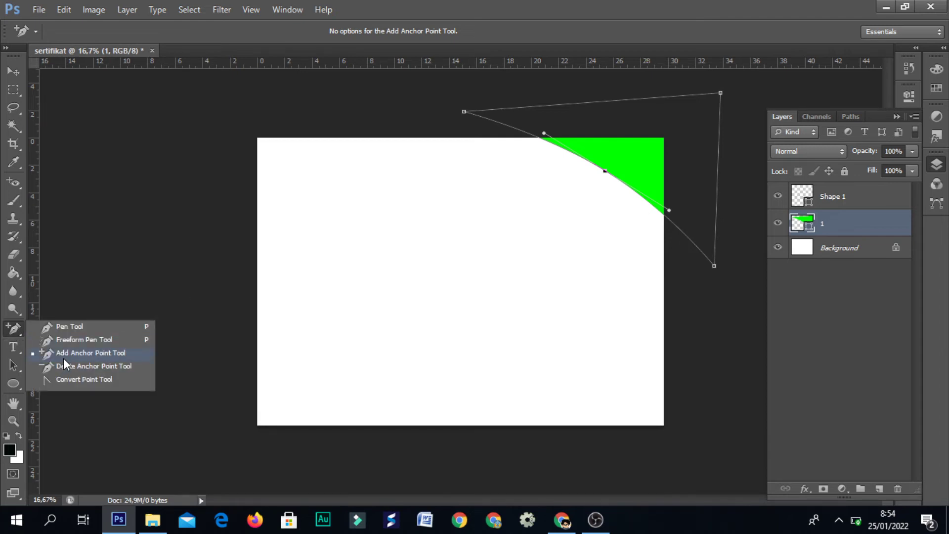
click(148, 283)
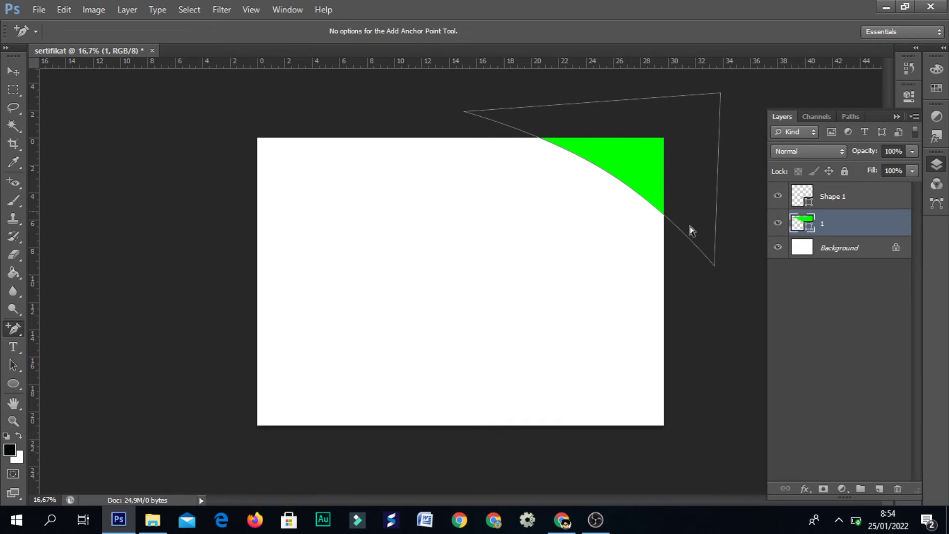
Add a new empty layer and name it '2'
click(881, 491)
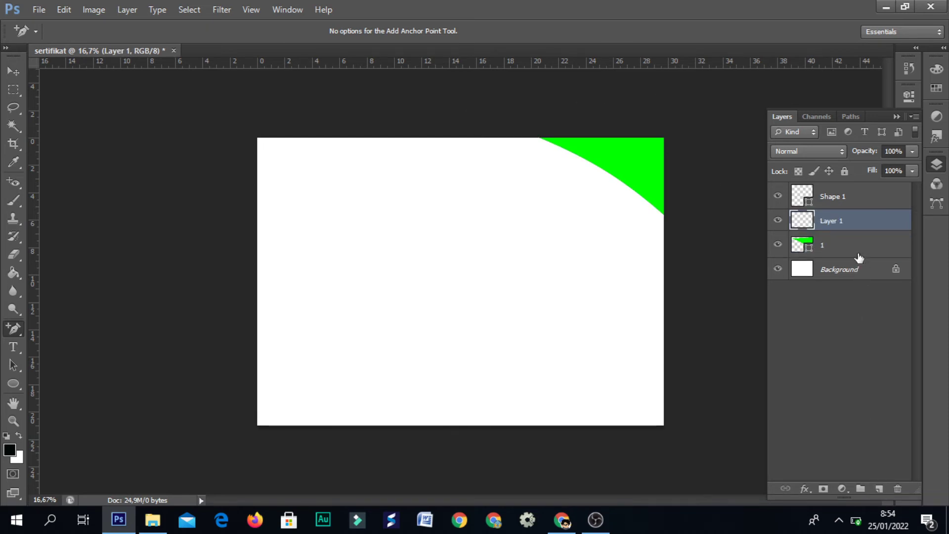
double_click(840, 223)
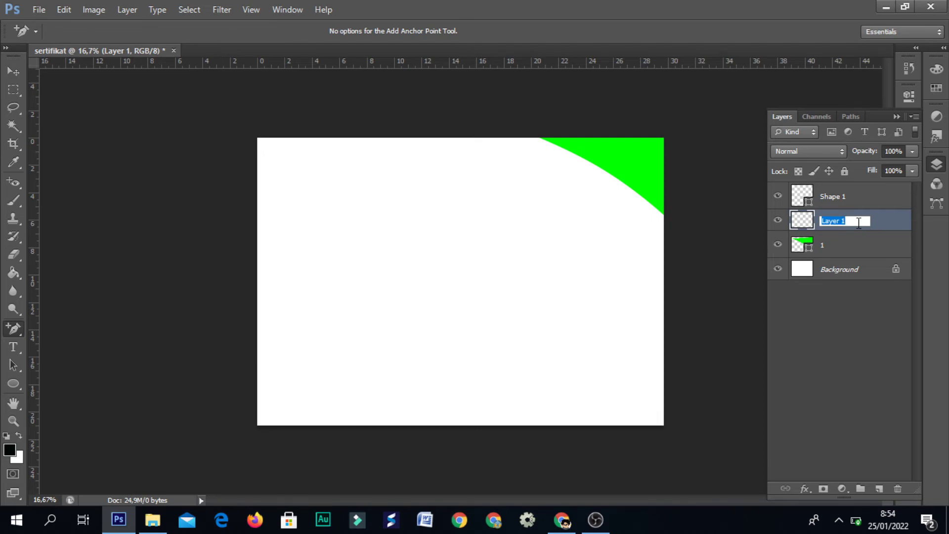
text(2)
key(Return)
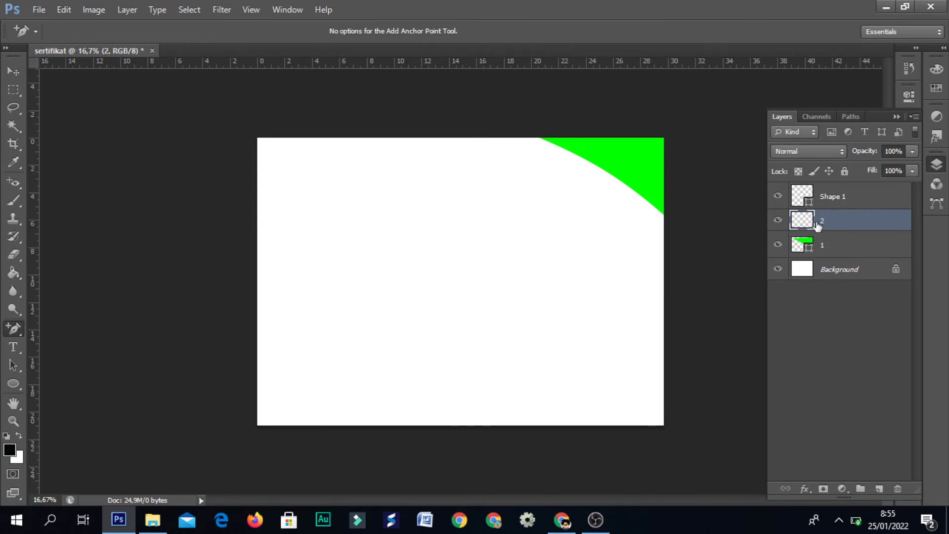
Draw a black-filled triangle over the top-right corner with the Pen in Shape mode
click(19, 331)
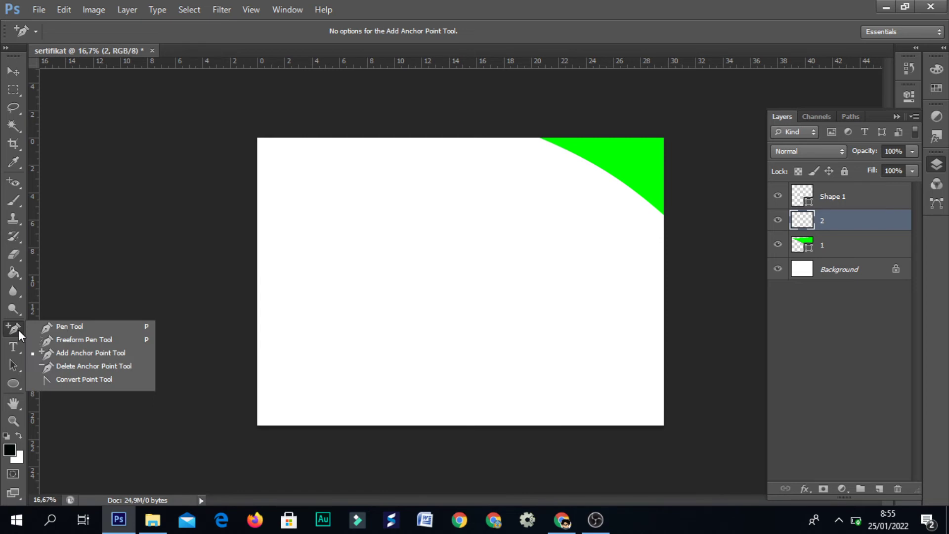
click(69, 327)
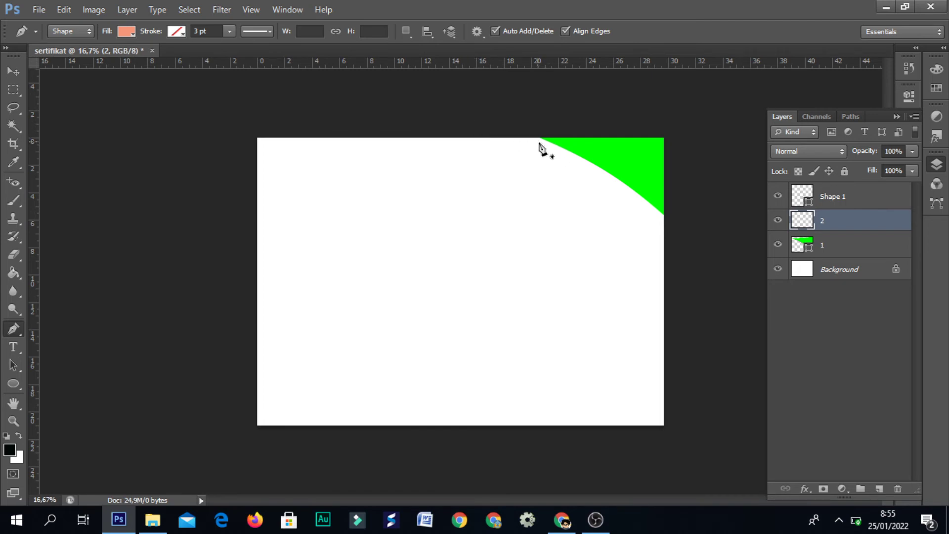
click(470, 116)
click(468, 118)
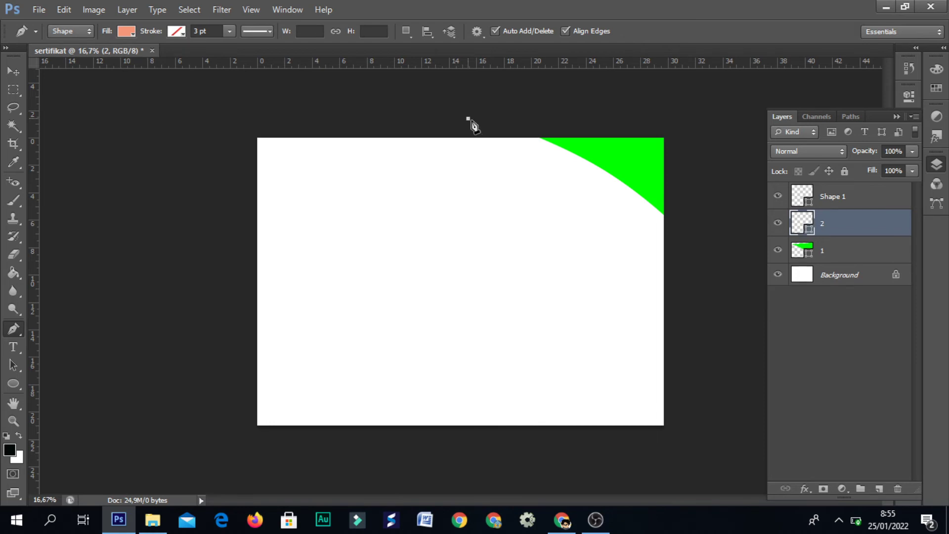
click(706, 274)
click(713, 99)
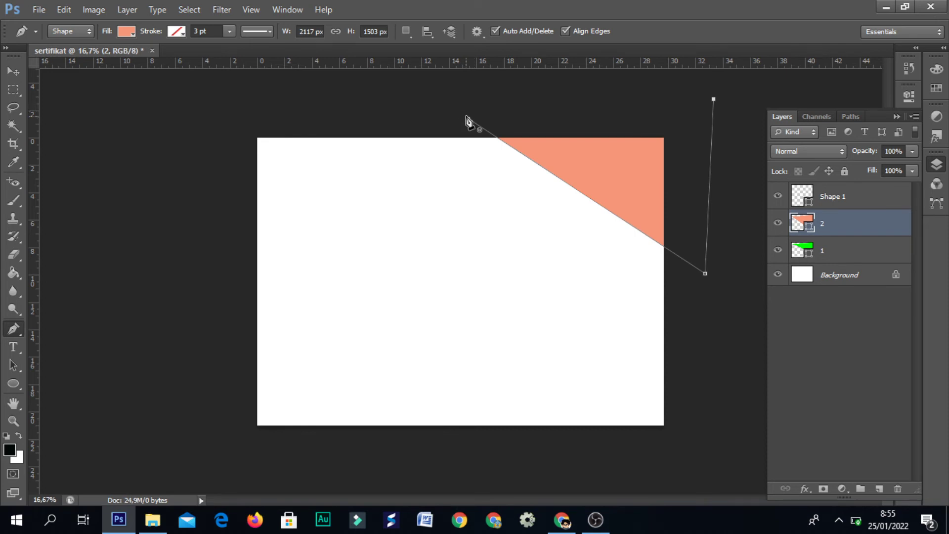
click(468, 119)
click(129, 32)
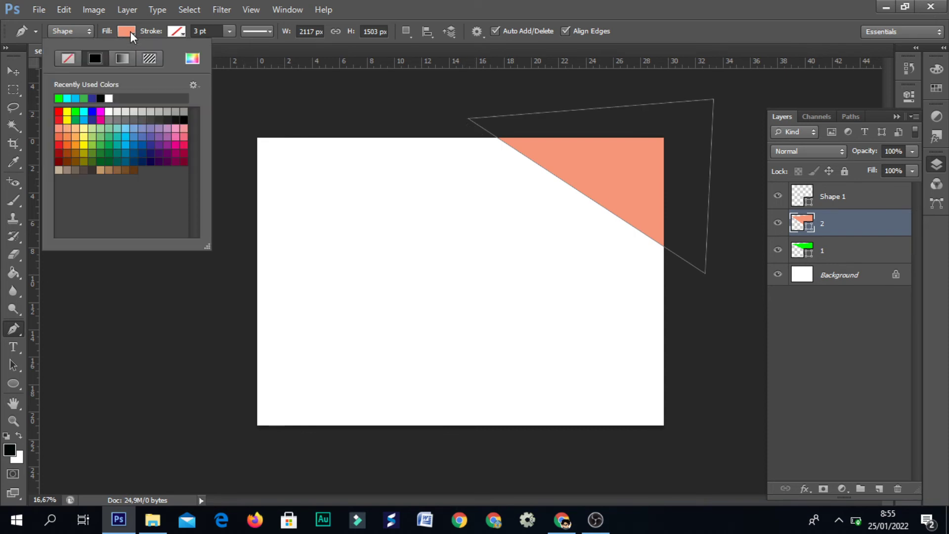
click(101, 98)
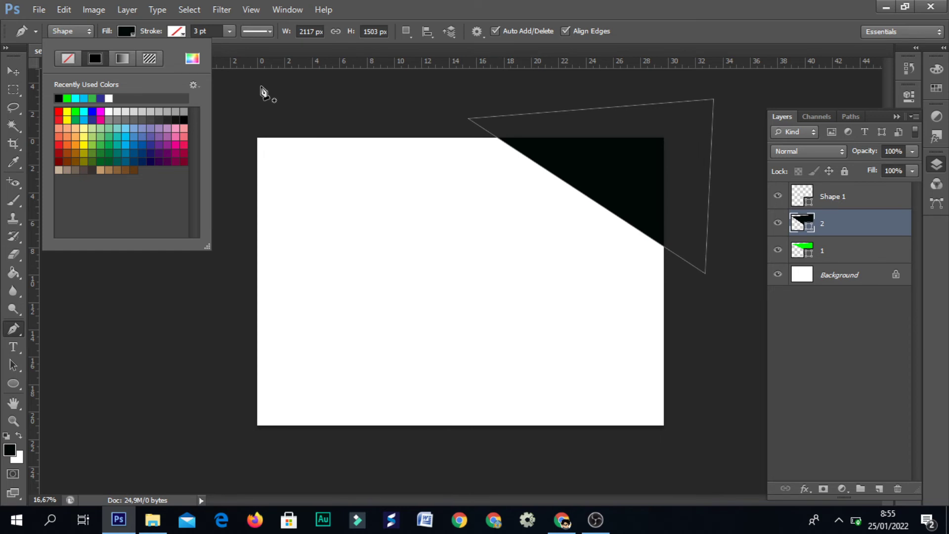
click(13, 70)
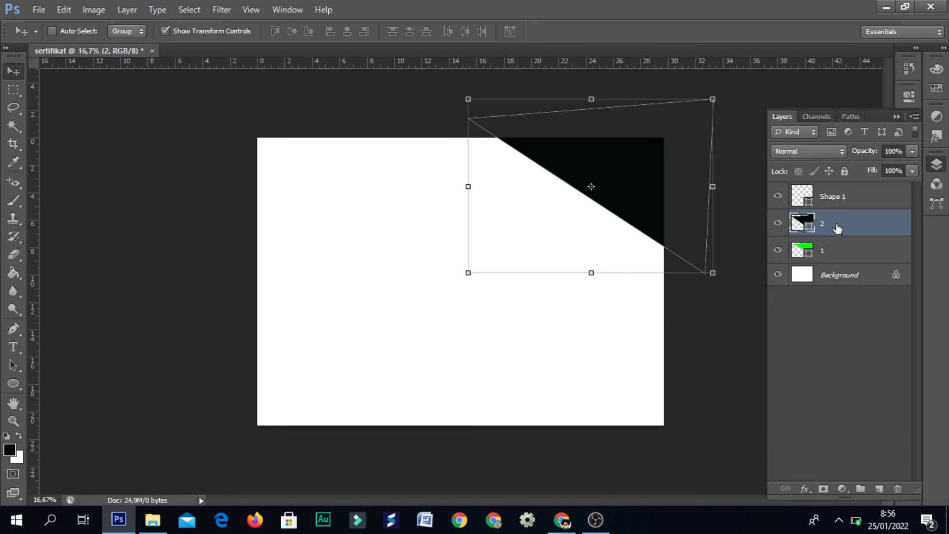
Move layer 2 below layer 1 so the black triangle sits under the green shape
drag(836, 228, 835, 252)
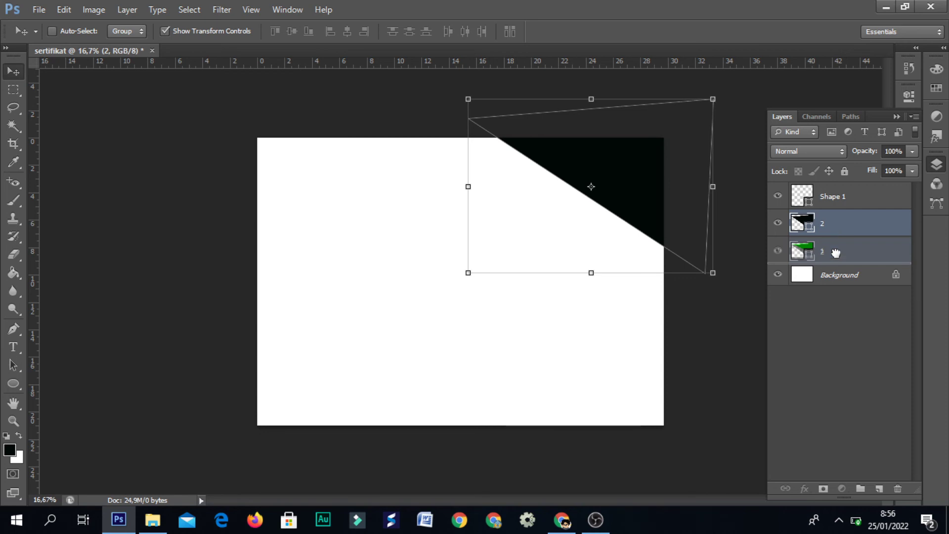
drag(835, 252, 836, 259)
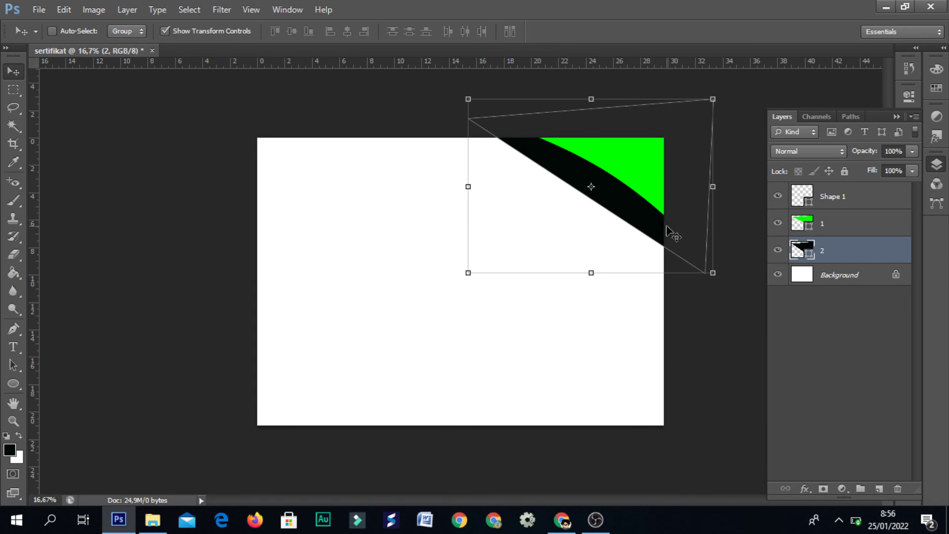
Add a mid anchor to the black triangle's diagonal edge and drag it up-right into a curve
click(12, 327)
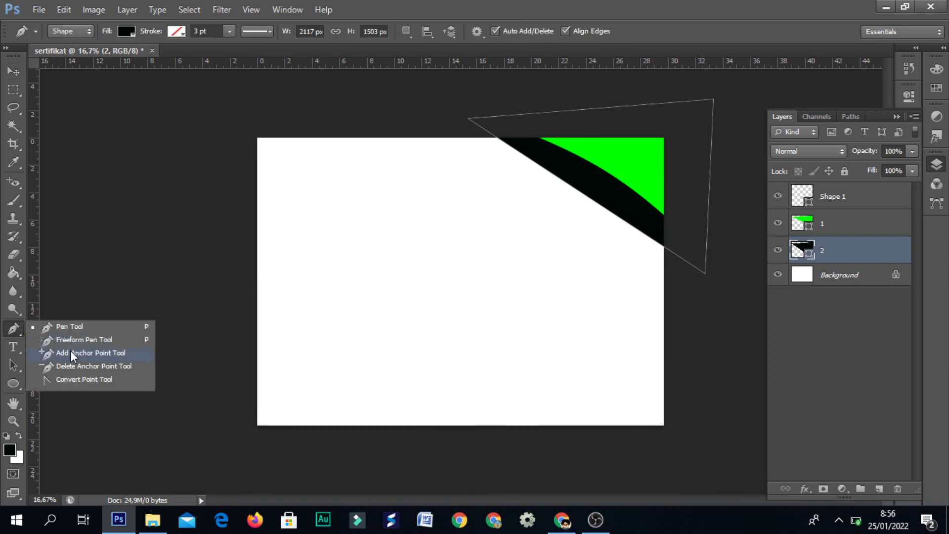
click(71, 351)
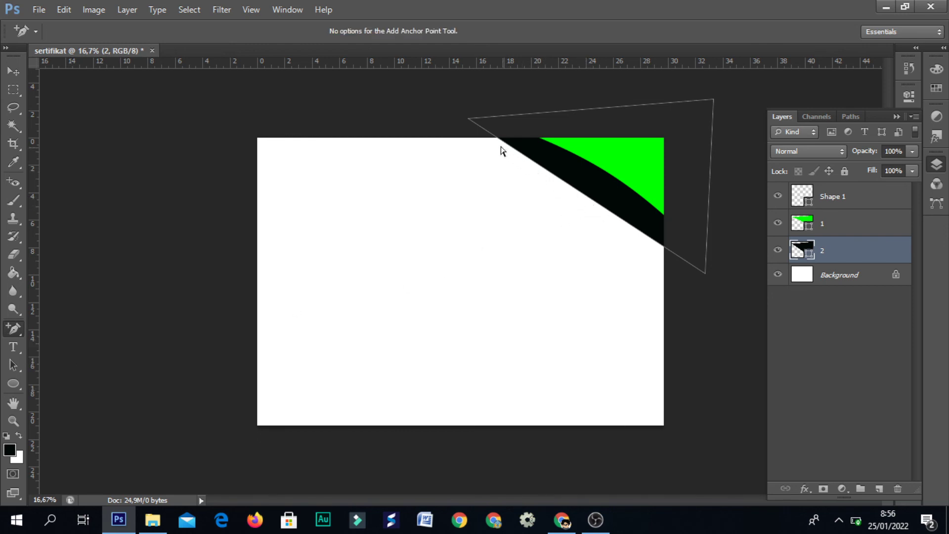
click(587, 197)
drag(587, 196, 612, 180)
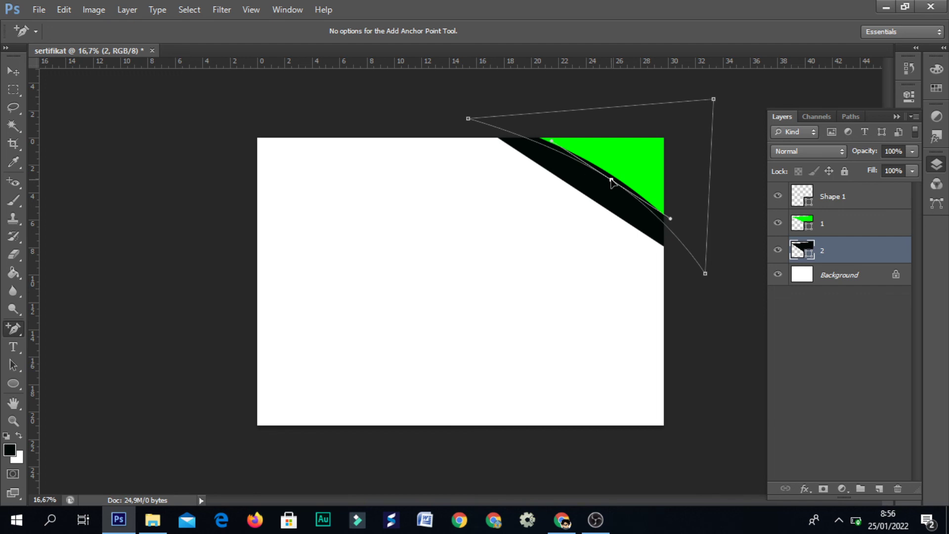
right_click(19, 327)
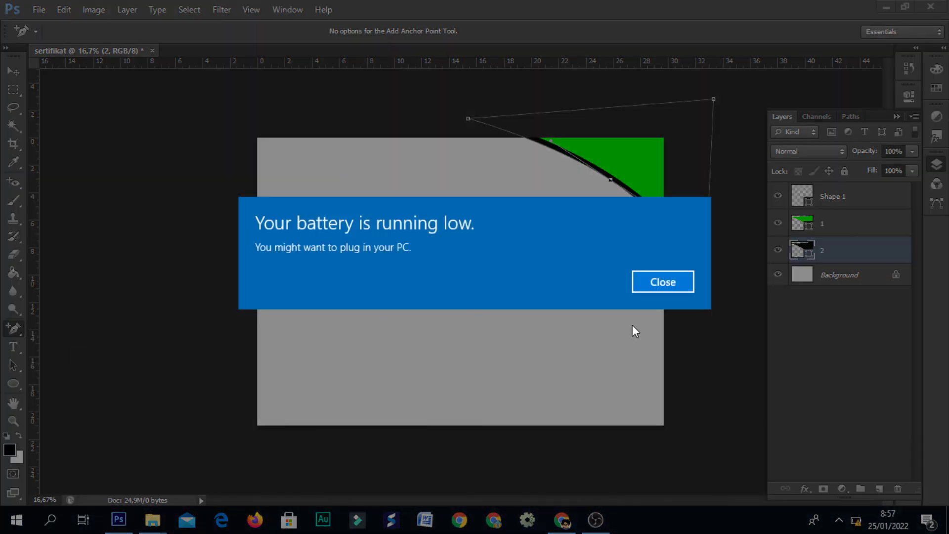
click(645, 285)
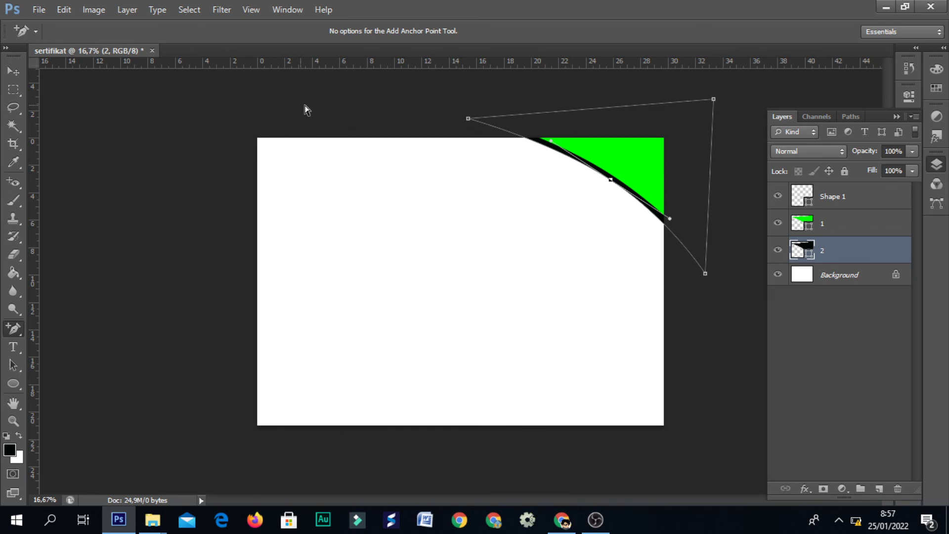